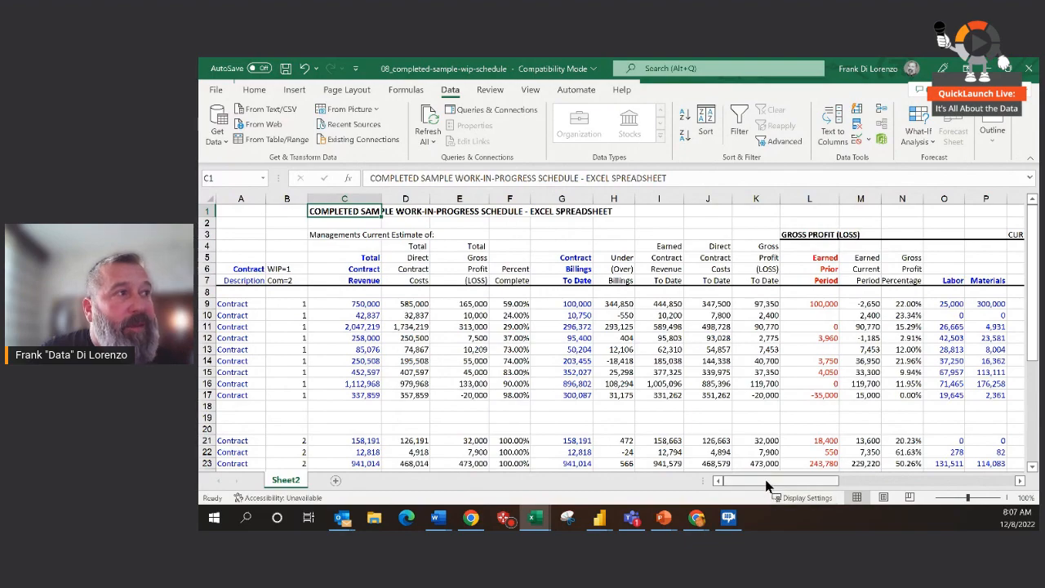
# Step: Set the first contract's billings to date in cell G9 to 11000
pyautogui.moveTo(766, 486)
pyautogui.mouseDown()
pyautogui.moveTo(872, 498)
pyautogui.moveTo(759, 480)
pyautogui.mouseUp()
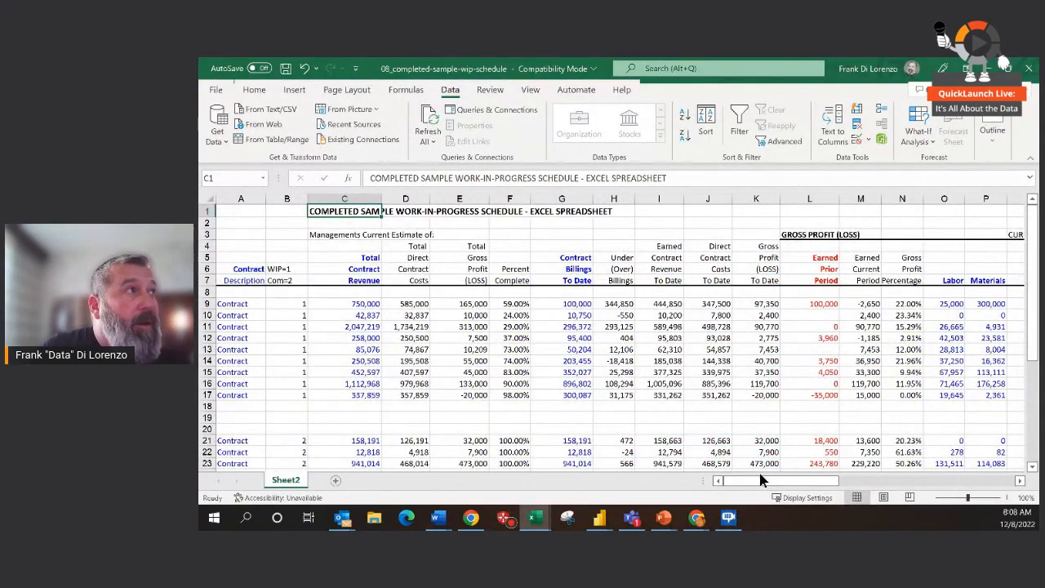
pyautogui.click(569, 303)
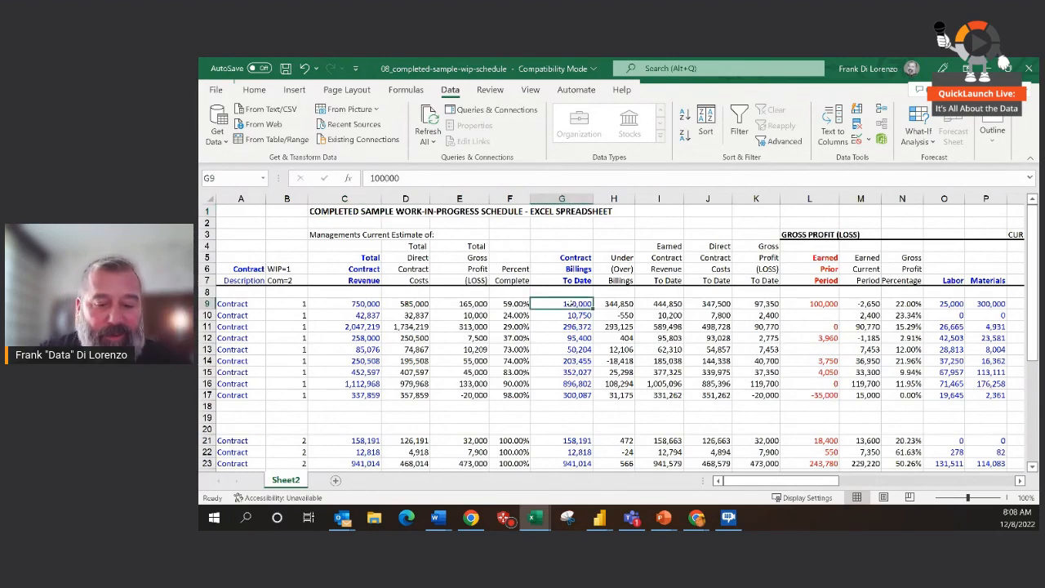
pyautogui.write('11000')
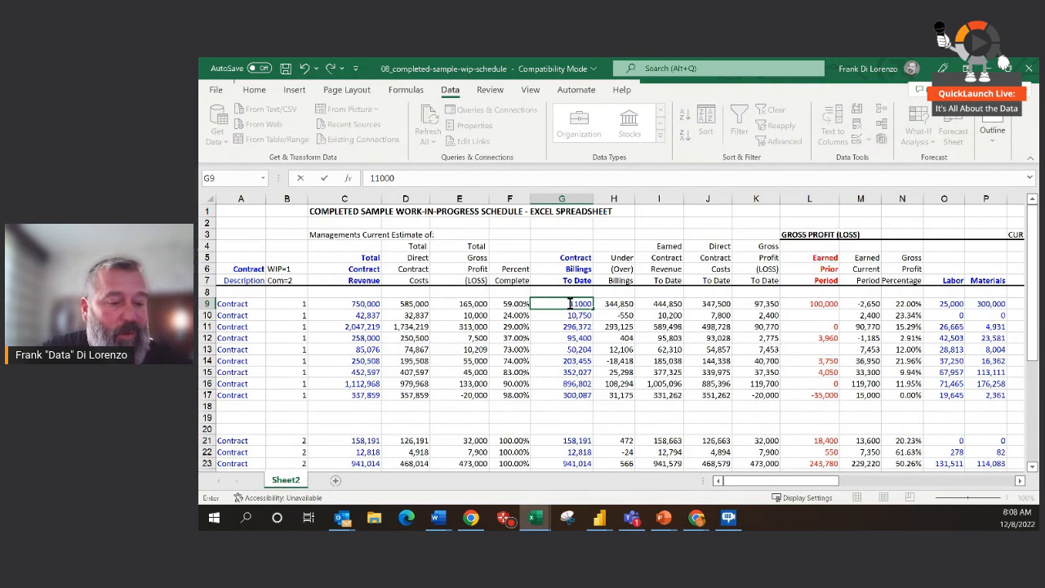
pyautogui.press('Tab')
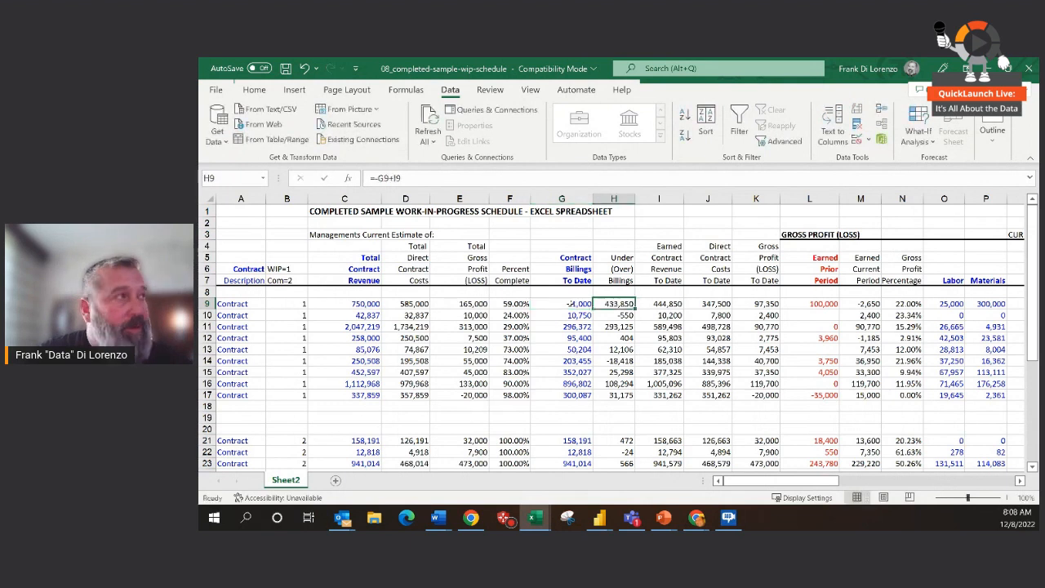
# Step: Set the first contract's billings to date in cell G9 back to 100000
pyautogui.click(576, 304)
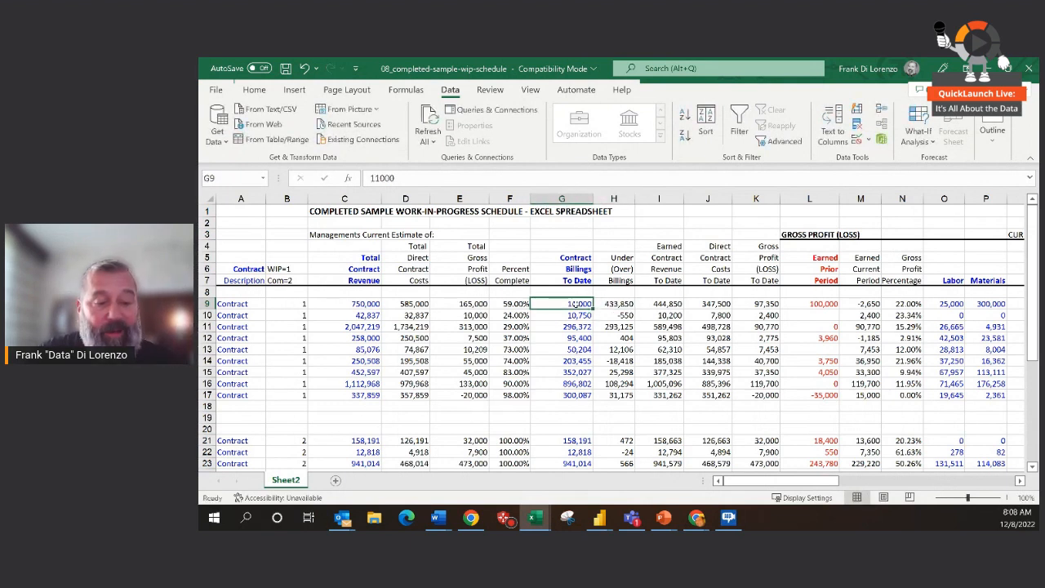
pyautogui.write('100000')
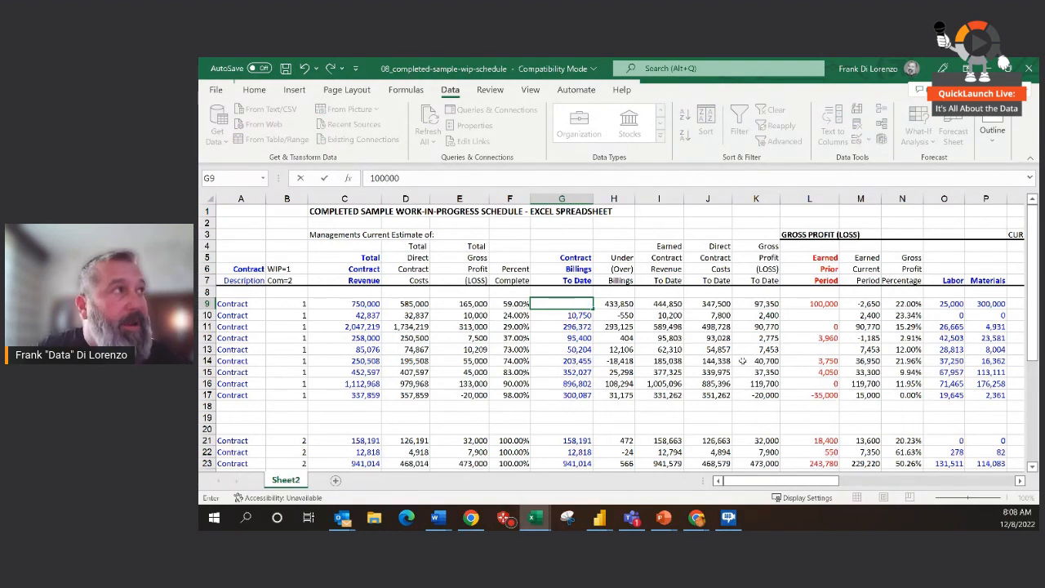
pyautogui.press('Tab')
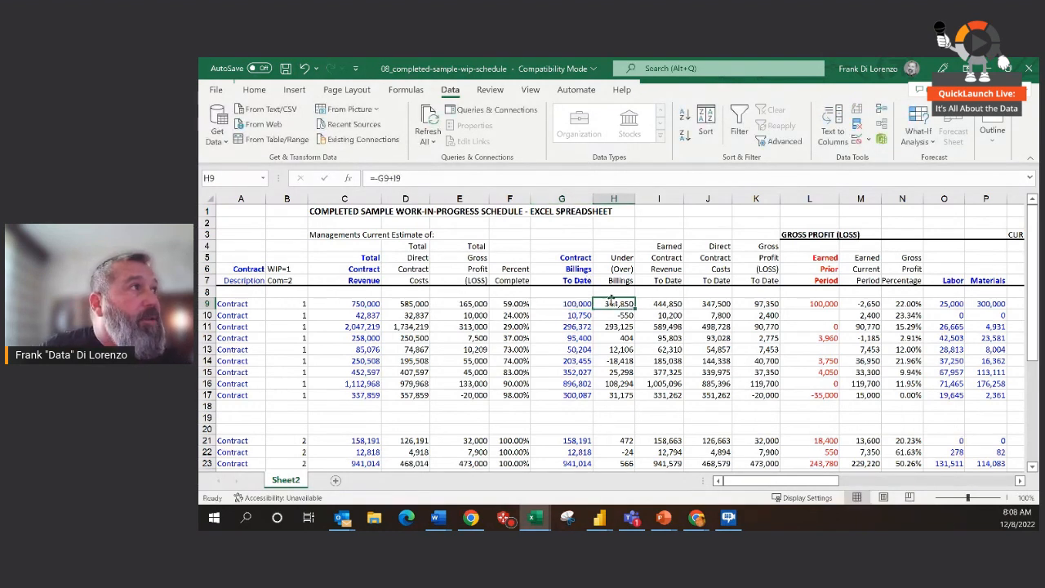
# Step: Inspect the cells for earned contract revenue, direct contract costs and gross profit to date in row 9
pyautogui.click(669, 307)
pyautogui.click(711, 307)
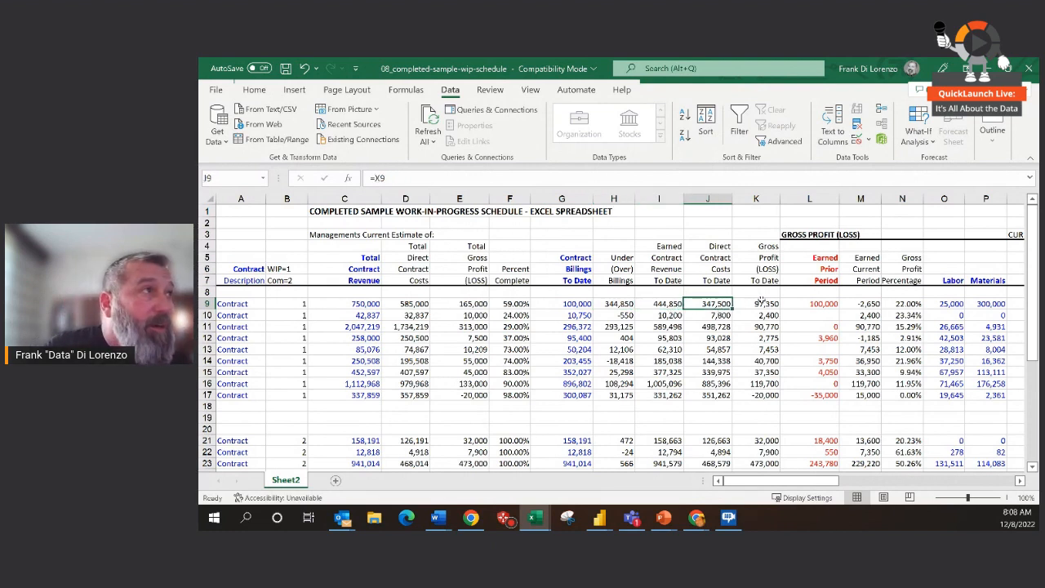
pyautogui.click(765, 303)
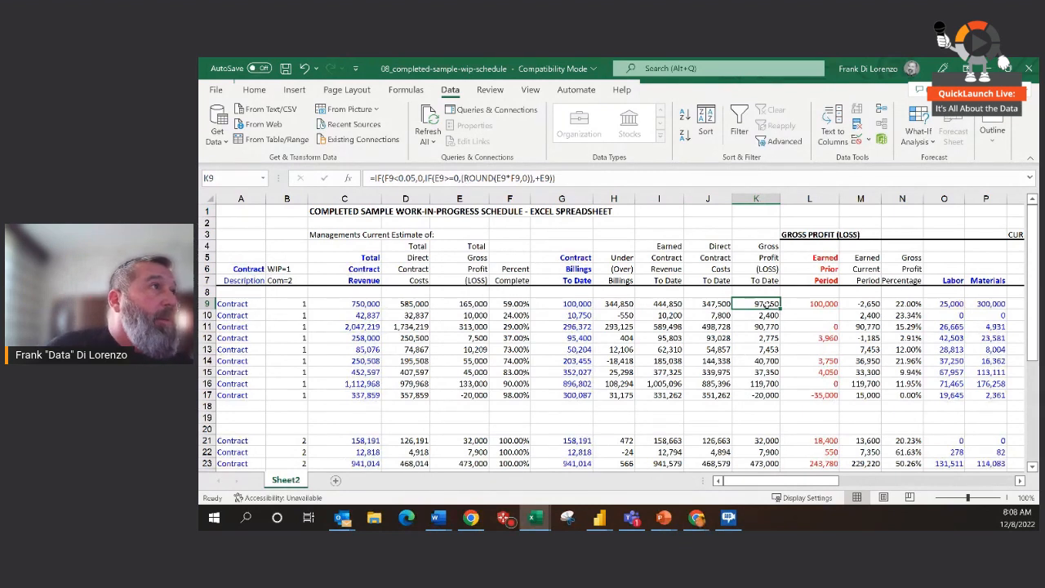
pyautogui.click(707, 304)
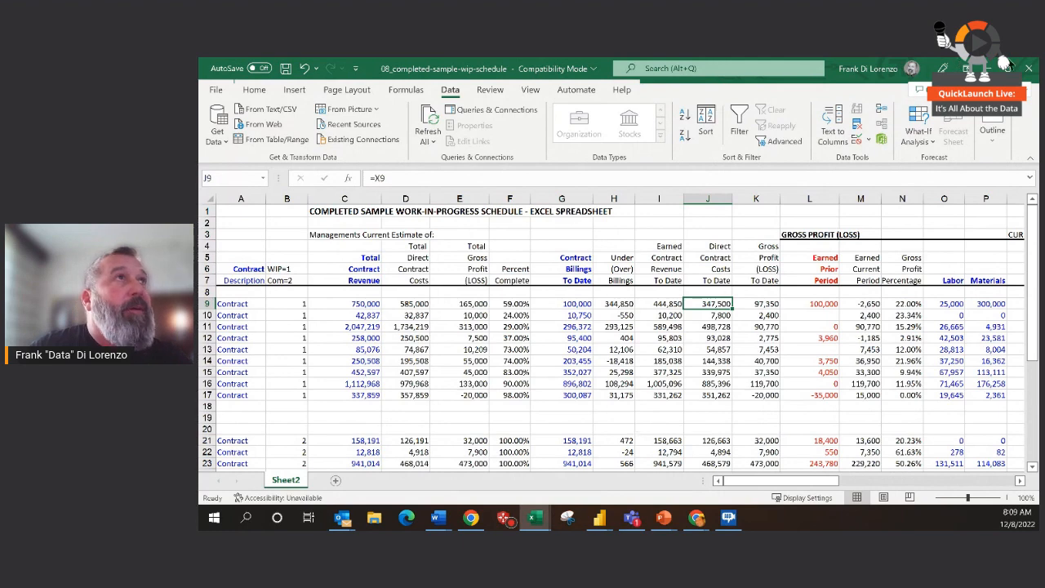
# Step: Switch to the Unify JC Report in Power BI, look at the Billings page and open the WIP page
pyautogui.hotkey('alt', 'Tab')
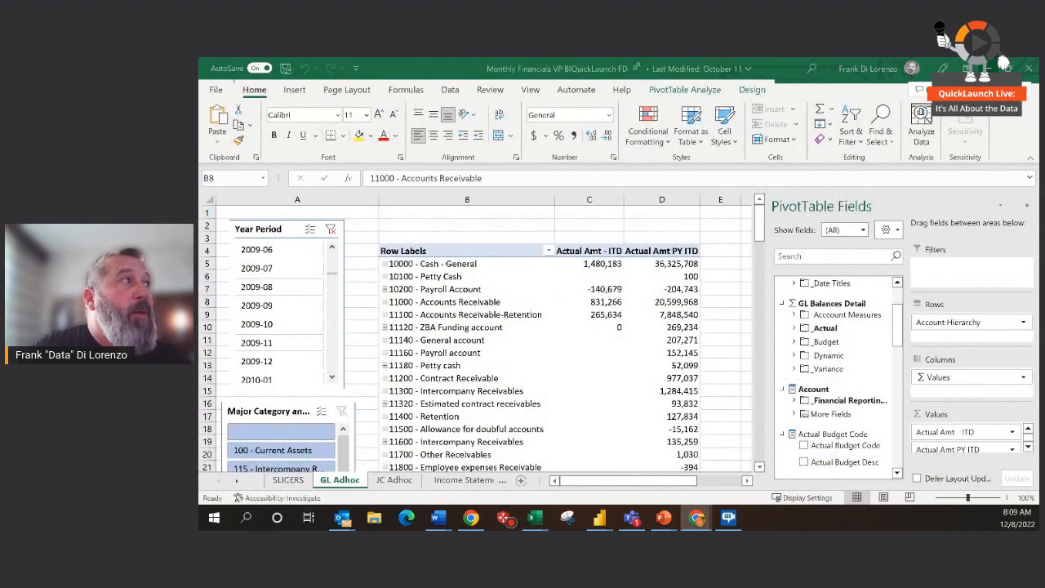
pyautogui.hotkey('alt', 'Tab')
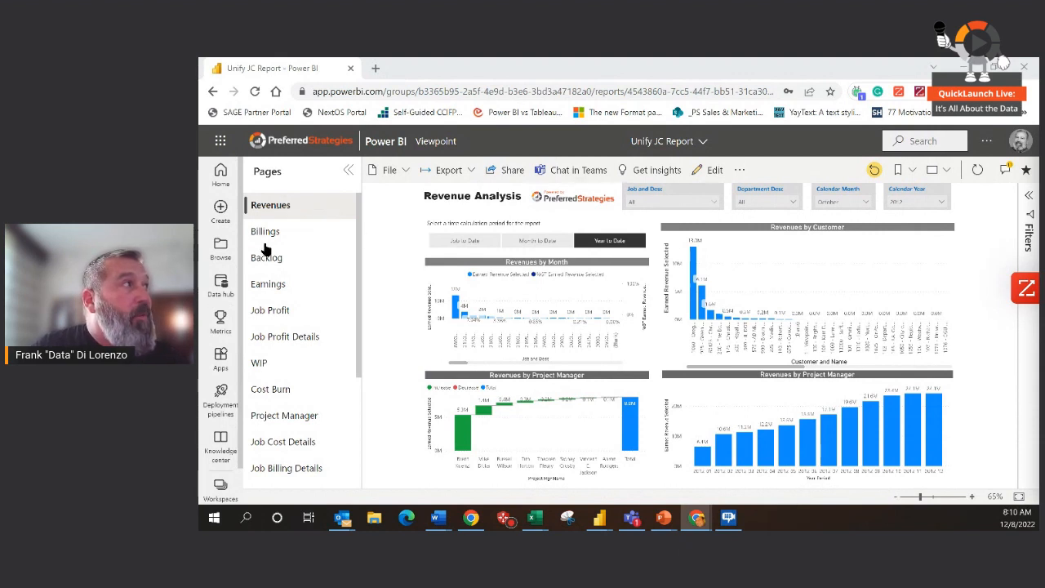
pyautogui.click(264, 234)
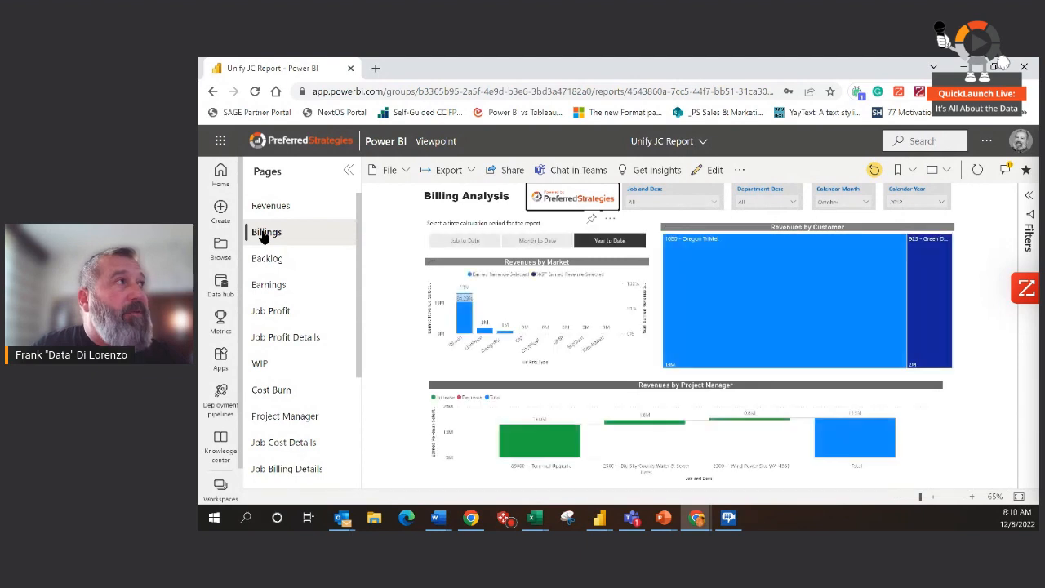
pyautogui.click(262, 365)
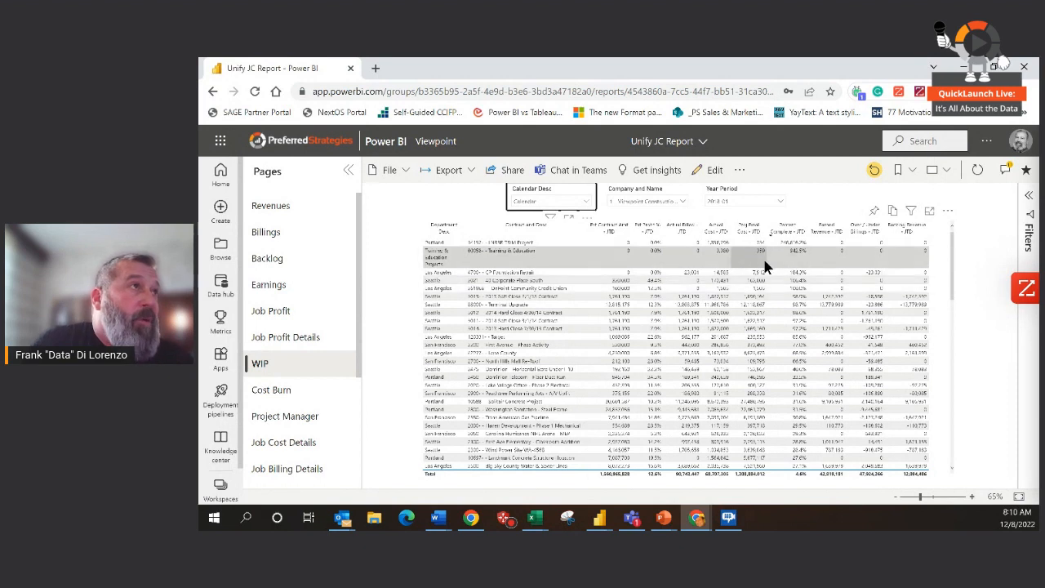
# Step: Drill through from a contract row in the WIP table to Job Billing Details and return to the WIP page
pyautogui.rightClick(712, 301)
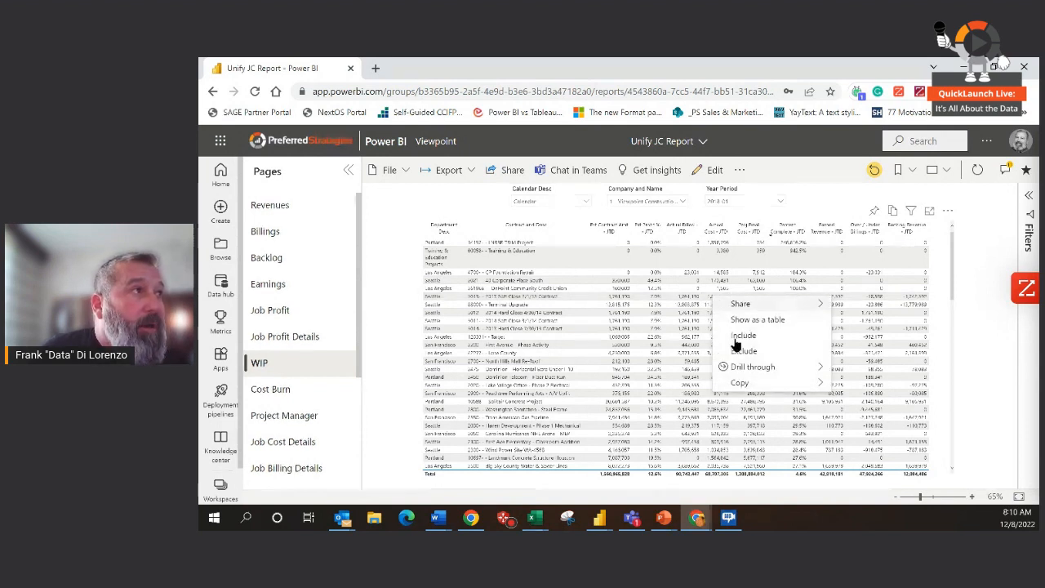
pyautogui.moveTo(750, 370)
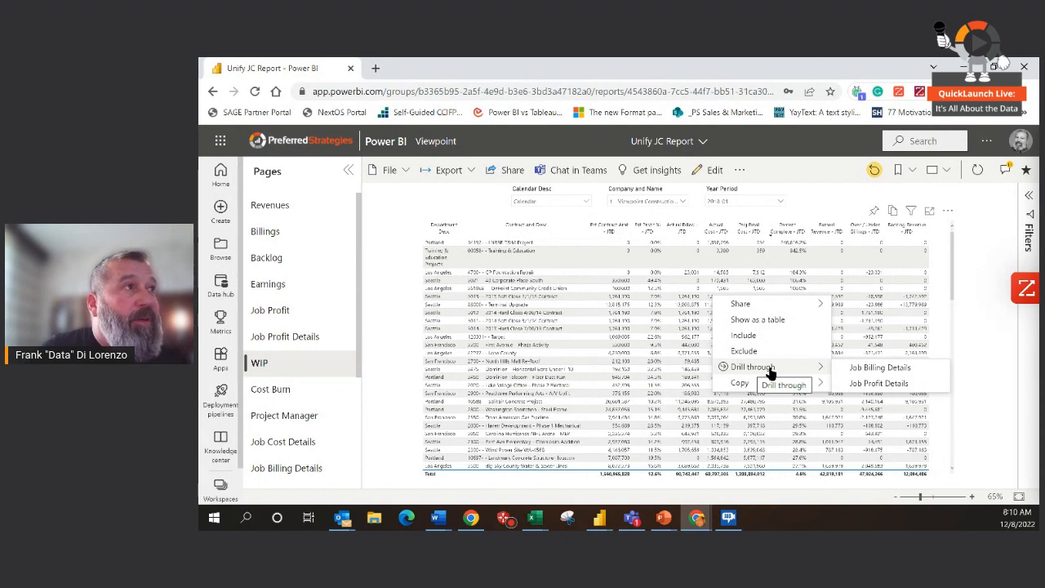
pyautogui.click(872, 370)
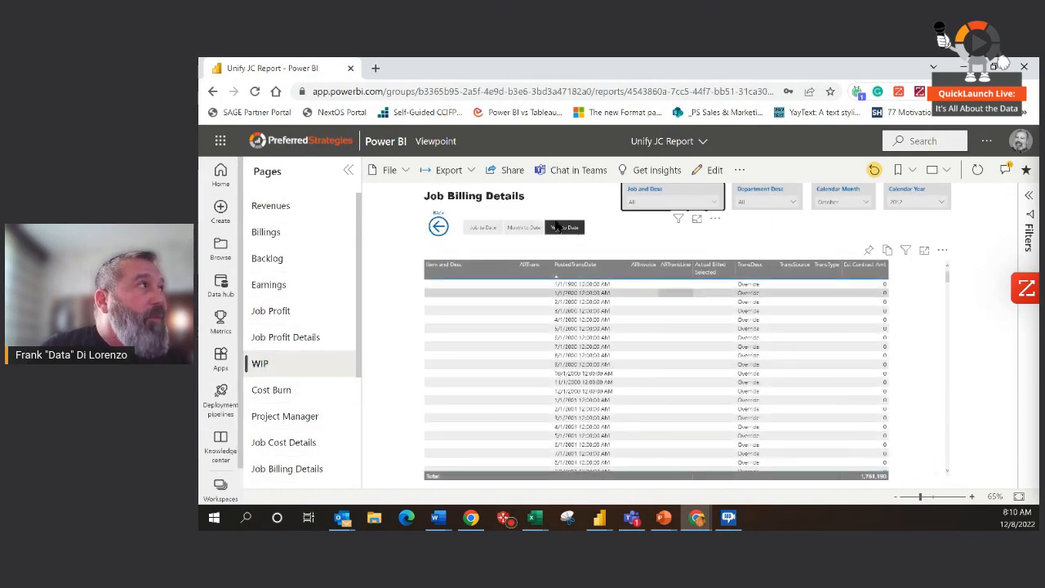
pyautogui.click(439, 226)
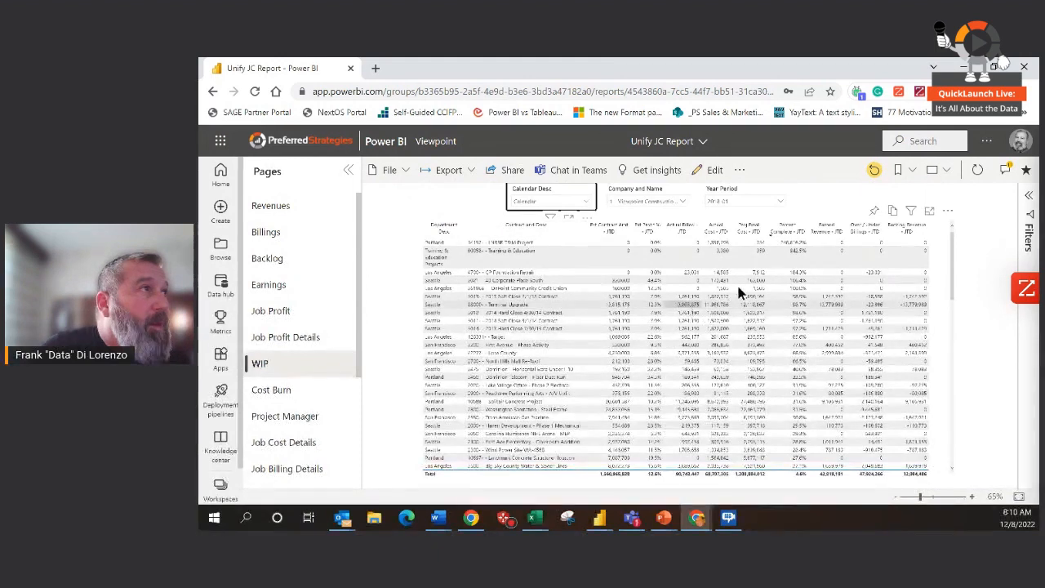
# Step: Drill through from a contract's actual billed amount, review the Job Billing Details transactions by posted date, and return to WIP
pyautogui.rightClick(684, 299)
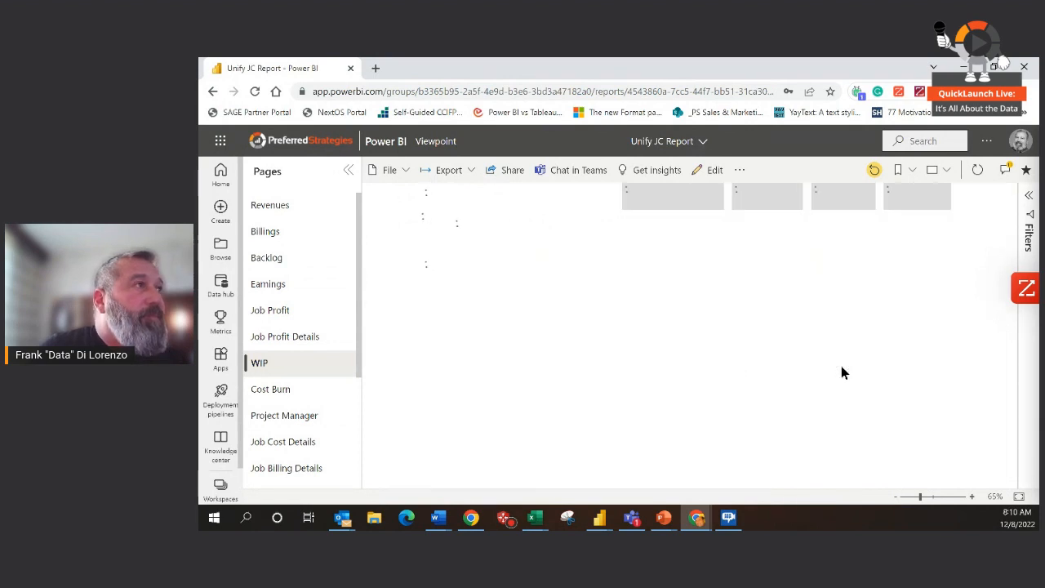
pyautogui.scroll(-10, 841, 368)
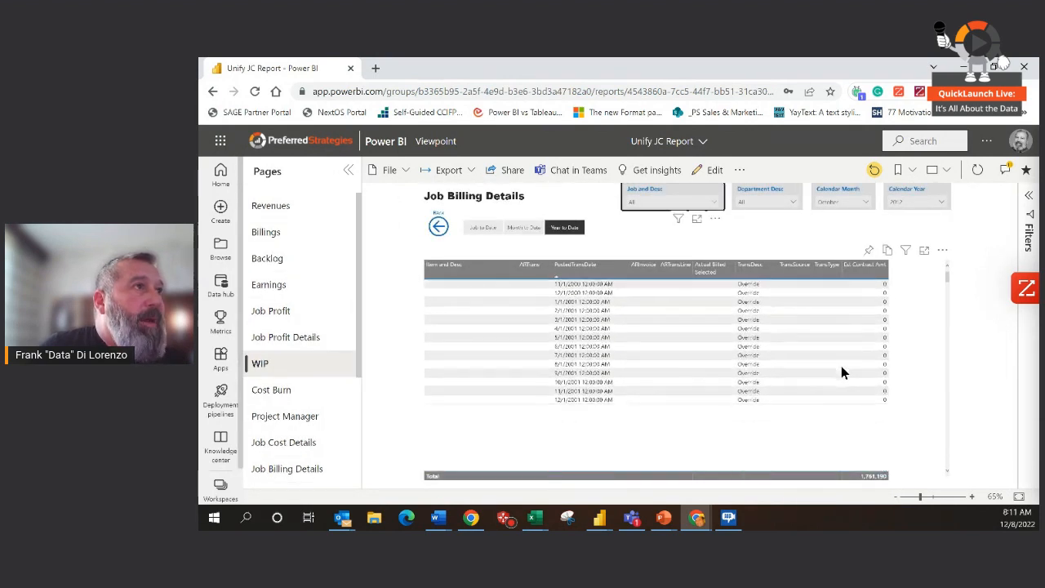
pyautogui.scroll(-5, 841, 373)
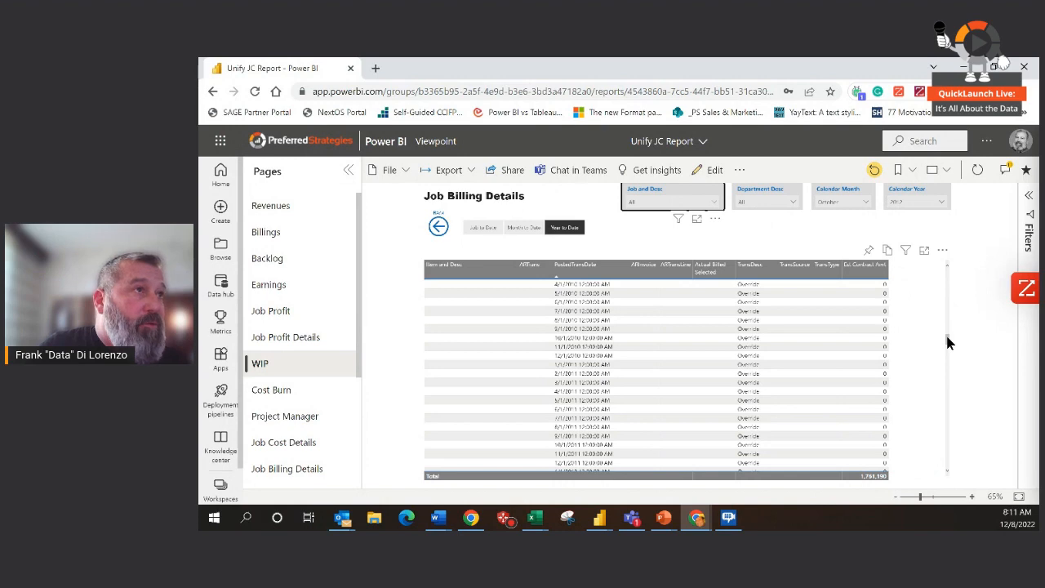
pyautogui.moveTo(947, 343); pyautogui.dragTo(950, 453)
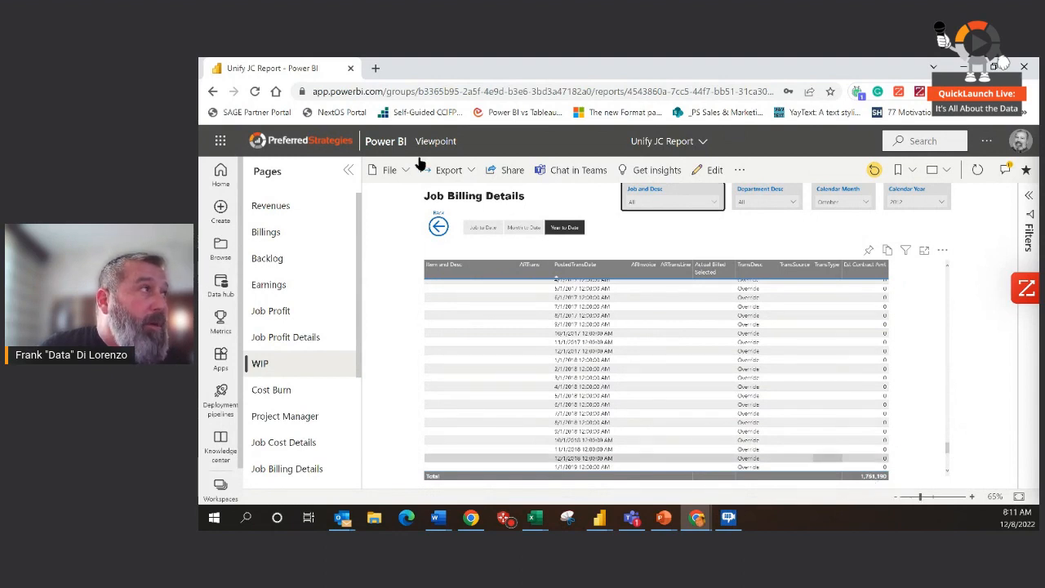
pyautogui.click(439, 227)
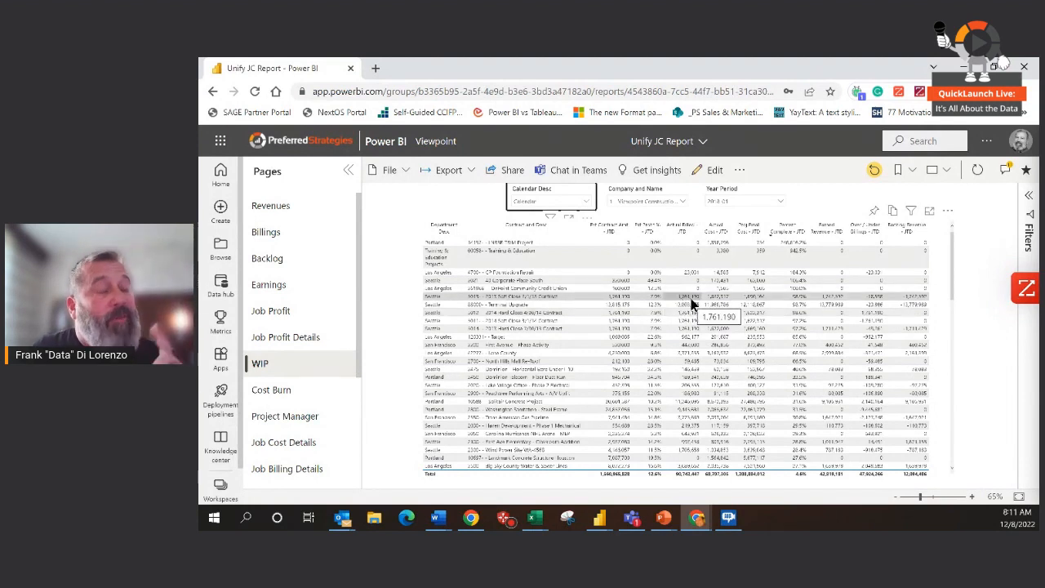
# Step: Drill through from the Seattle contract's 1,761,190 actual billed amount to Job Billing Details and examine its transactions
pyautogui.rightClick(691, 303)
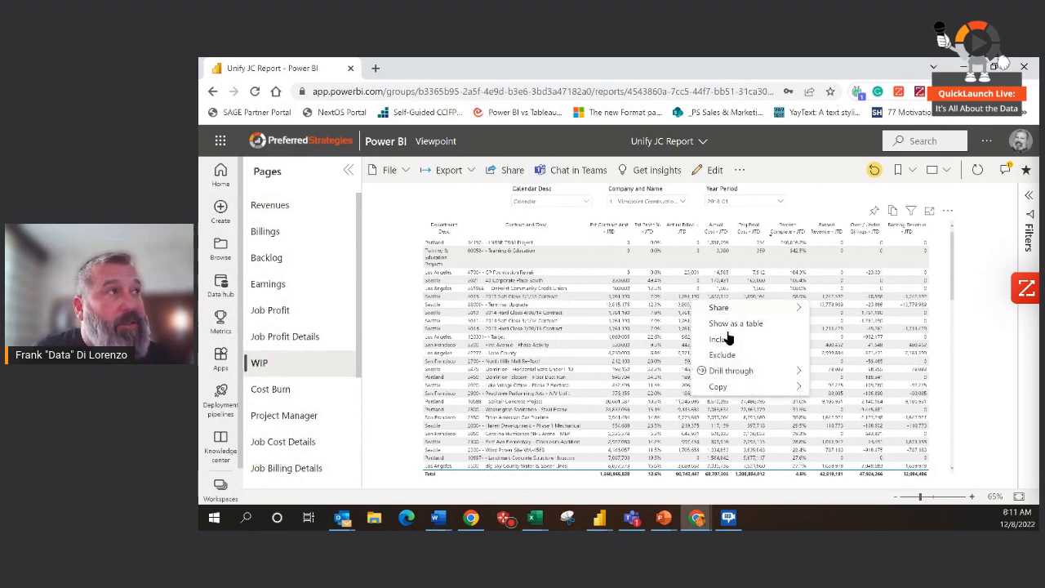
pyautogui.moveTo(744, 372)
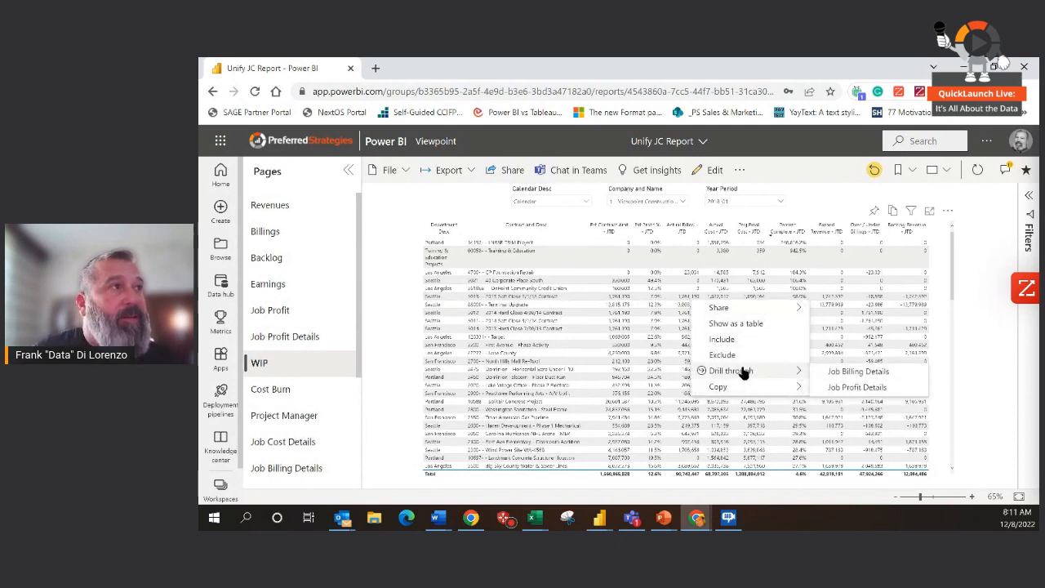
pyautogui.click(871, 374)
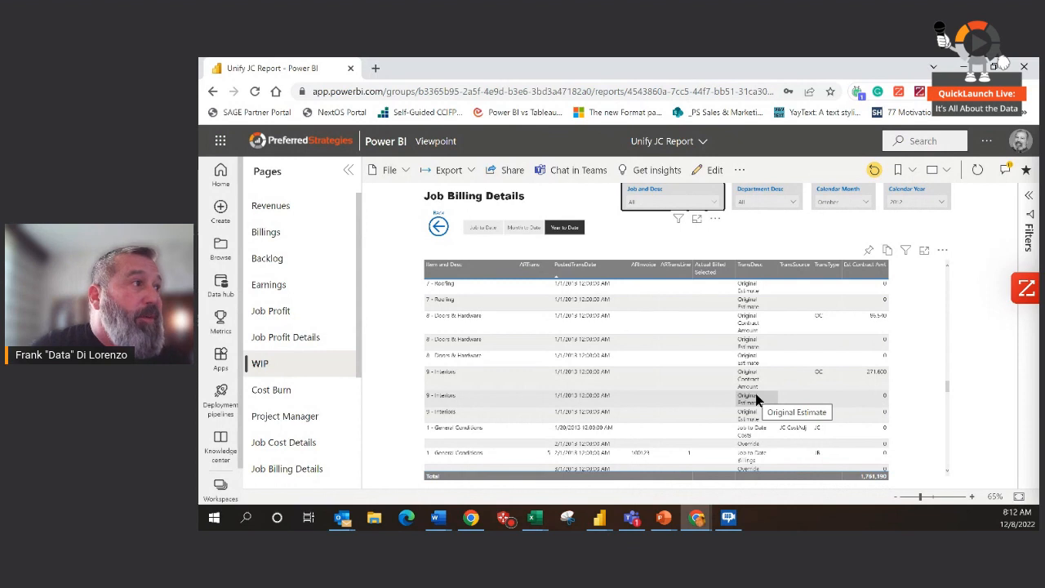
# Step: Switch to the Monthly Financials workbook in Excel and examine the _Actual measures and other available PivotTable fields on GL Adhoc
pyautogui.moveTo(536, 522)
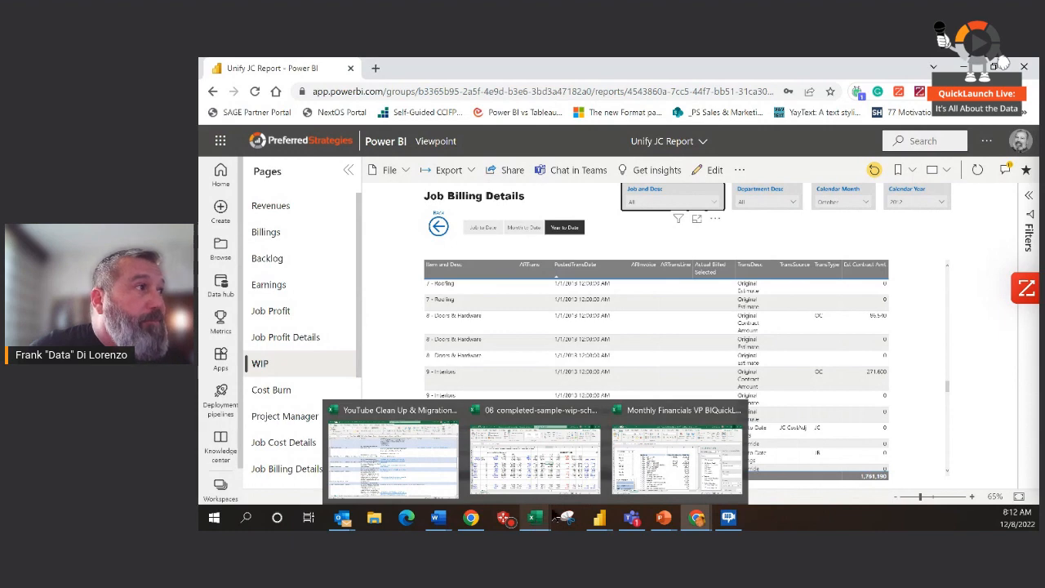
pyautogui.click(649, 447)
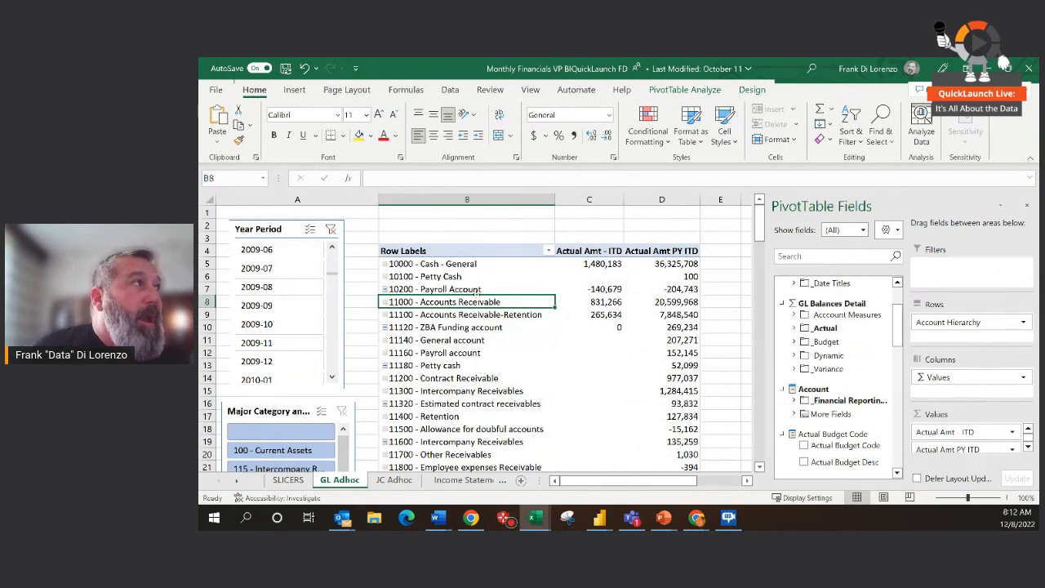
pyautogui.moveTo(616, 283)
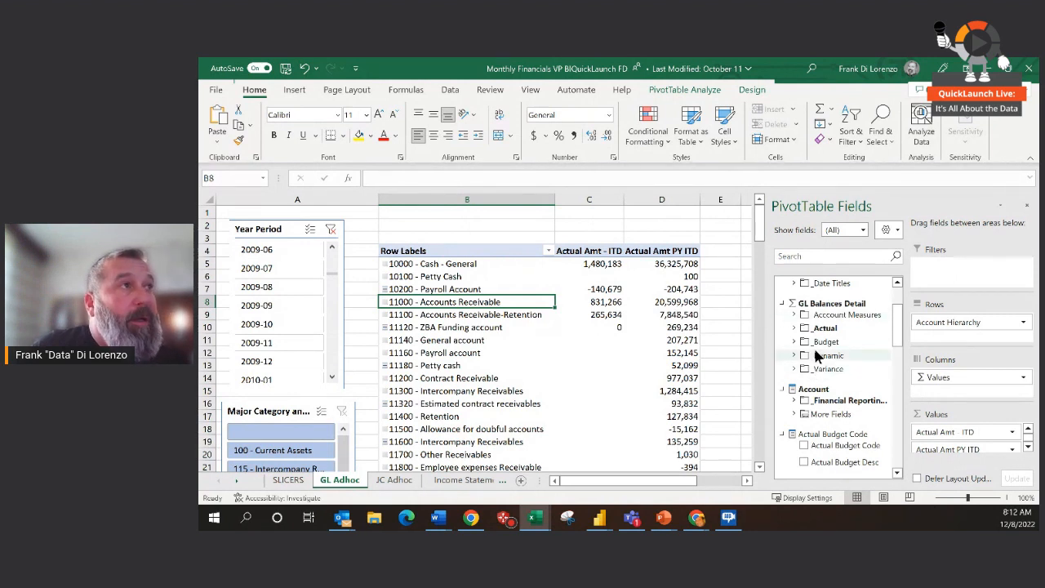
pyautogui.click(793, 327)
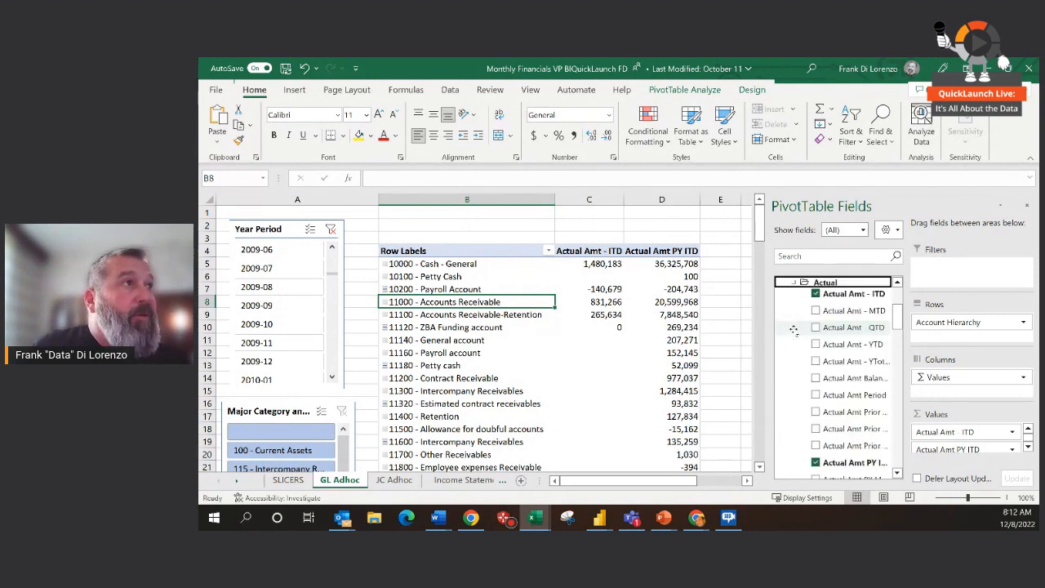
pyautogui.scroll(-5, 793, 329)
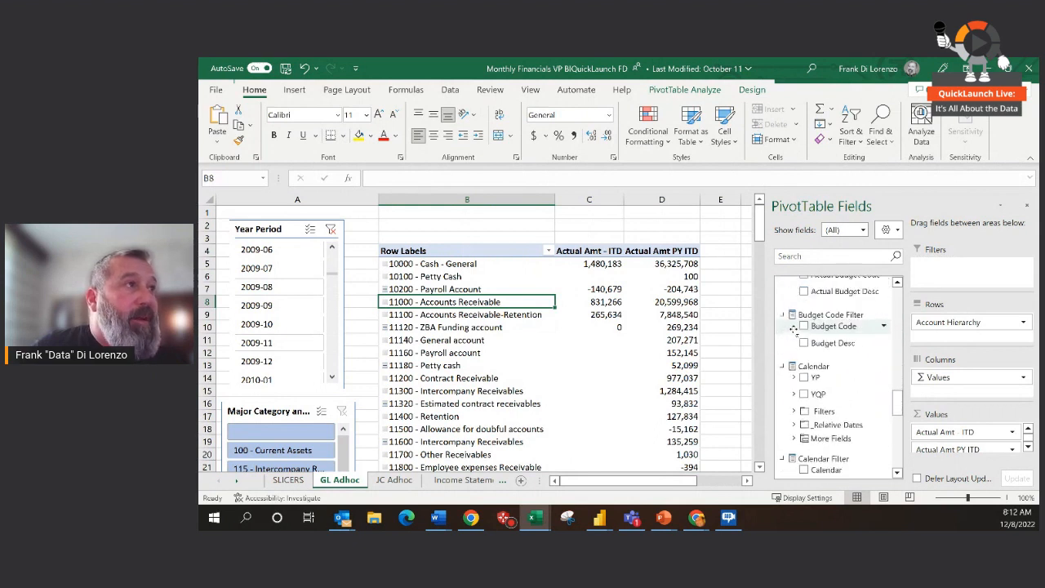
pyautogui.scroll(-2, 793, 329)
pyautogui.scroll(5, 793, 329)
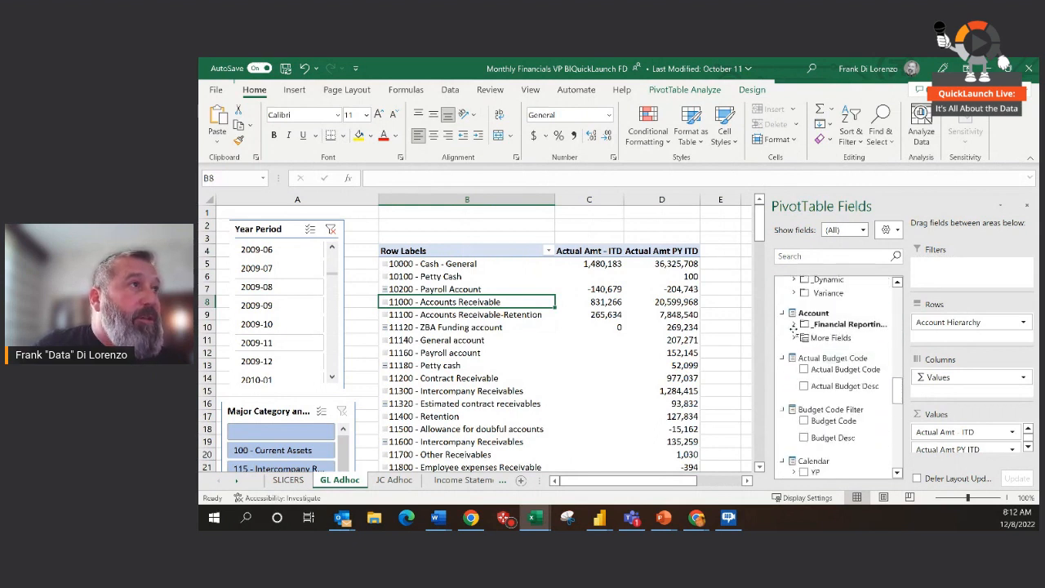
pyautogui.scroll(1, 793, 329)
pyautogui.scroll(2, 793, 329)
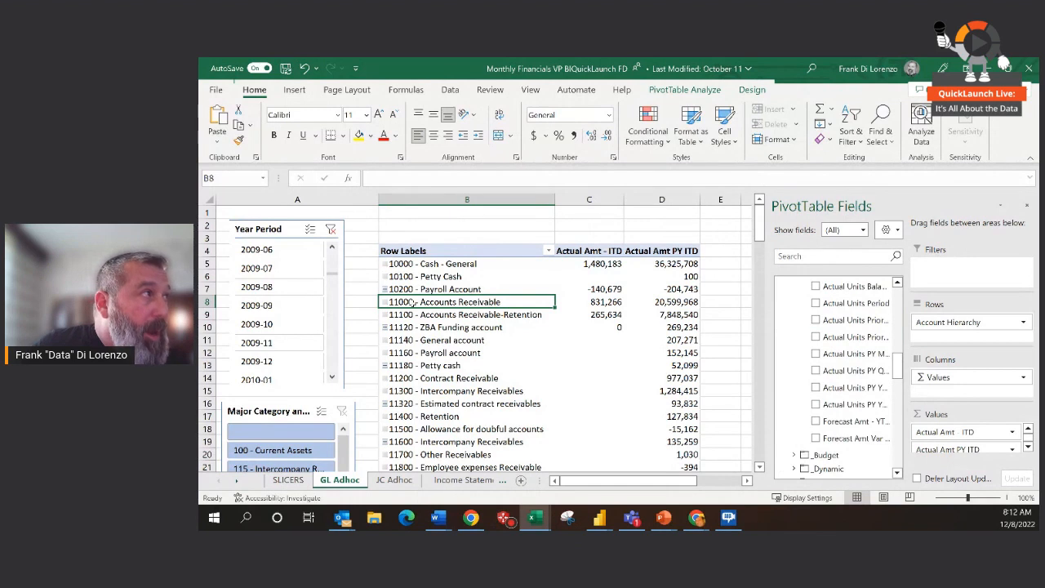